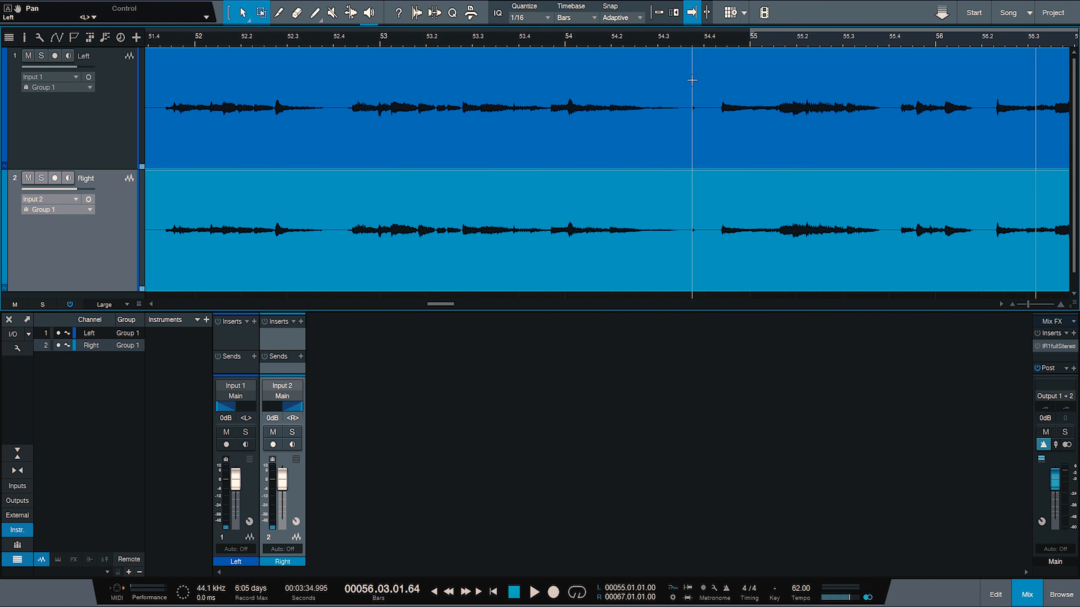
- Audition the recording around bar 54.4 repeatedly to locate where the unwanted section begins
click(685, 39)
key(space)
click(686, 40)
key(space)
click(685, 40)
key(space)
key(space)
click(685, 40)
key(space)
key(space)
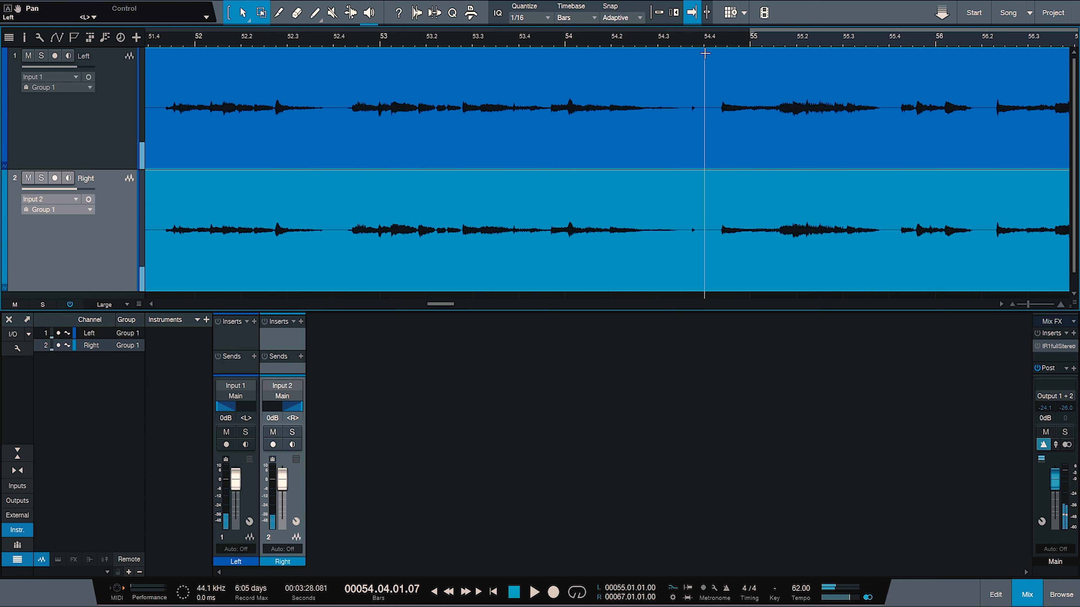
- Split the grouped Left and Right clips just before the short noise between 54.3 and 54.4, and just before the note after 56.2
key(5)
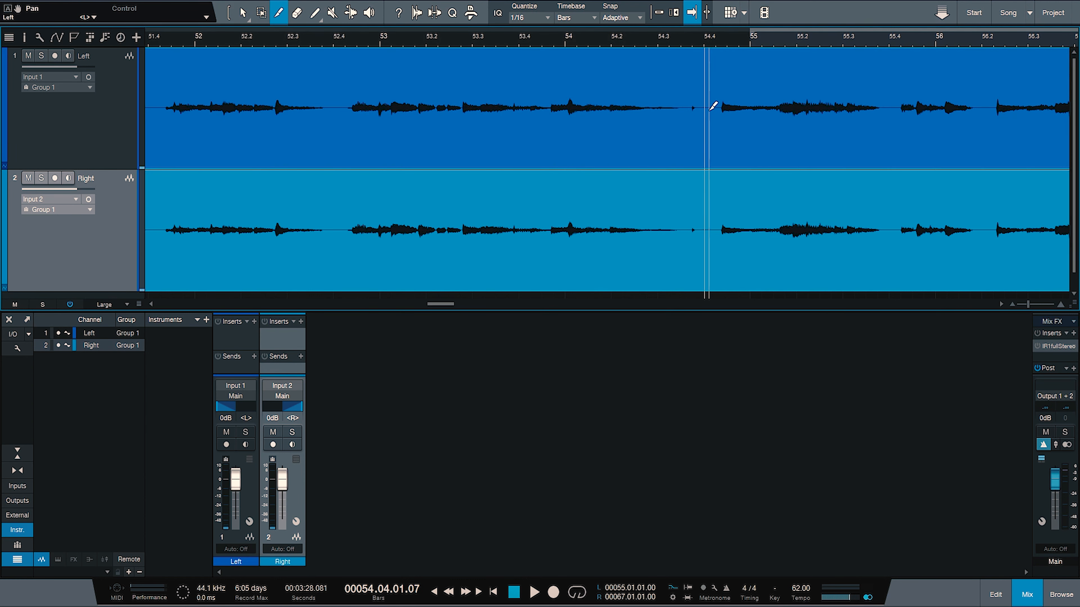
click(691, 118)
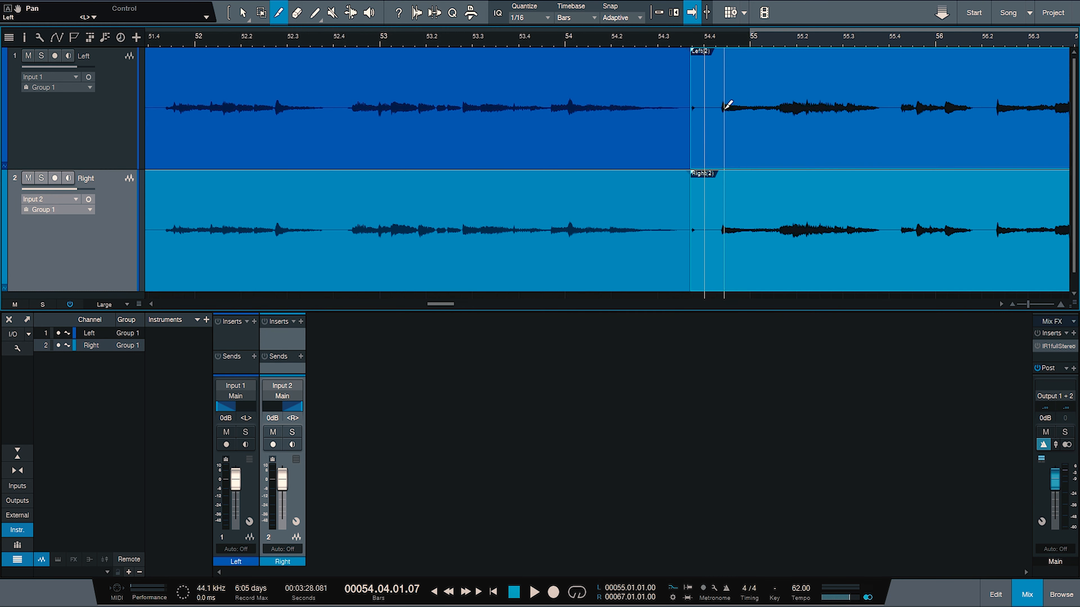
drag(717, 42, 453, 41)
mouse_move(675, 37)
mouse_down()
mouse_move(672, 59)
mouse_move(623, 105)
mouse_up()
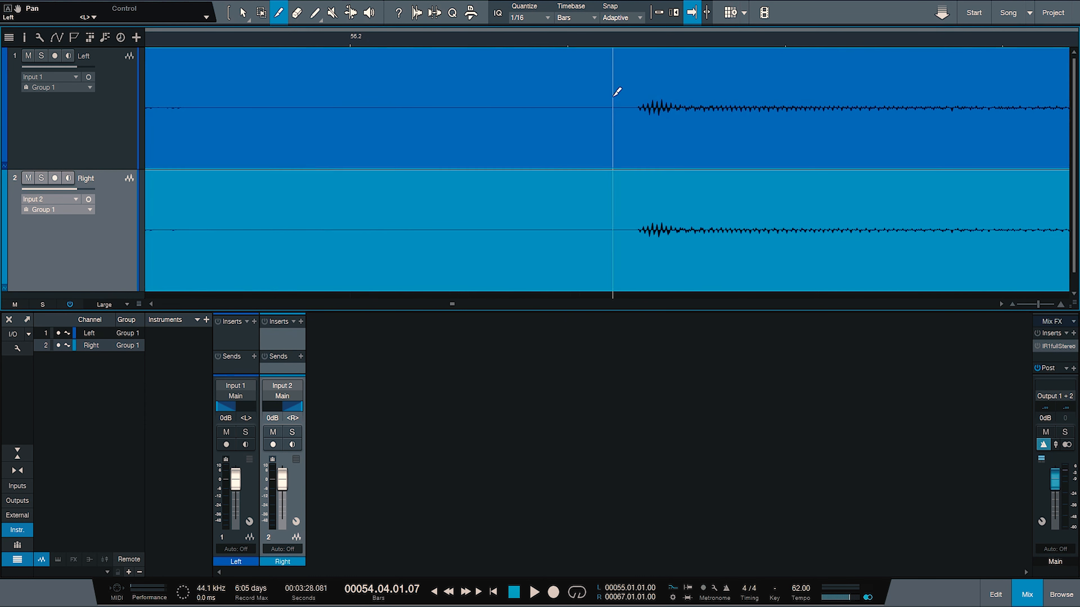
drag(637, 48, 622, 65)
key(alt+x)
drag(626, 42, 699, 4)
drag(601, 38, 613, 18)
- Delete the section between the two splits from both the Left and Right tracks
key(1)
click(584, 273)
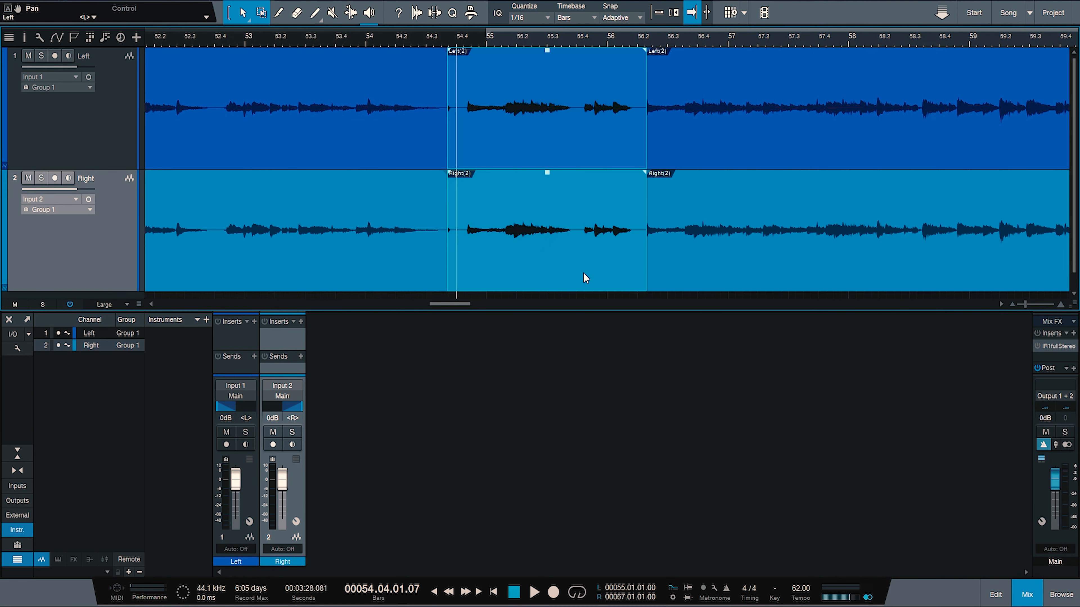
key(Delete)
- Turn on snapping and move the following Left and Right clips earlier so they butt against the end of the preceding clips
key(n)
click(419, 39)
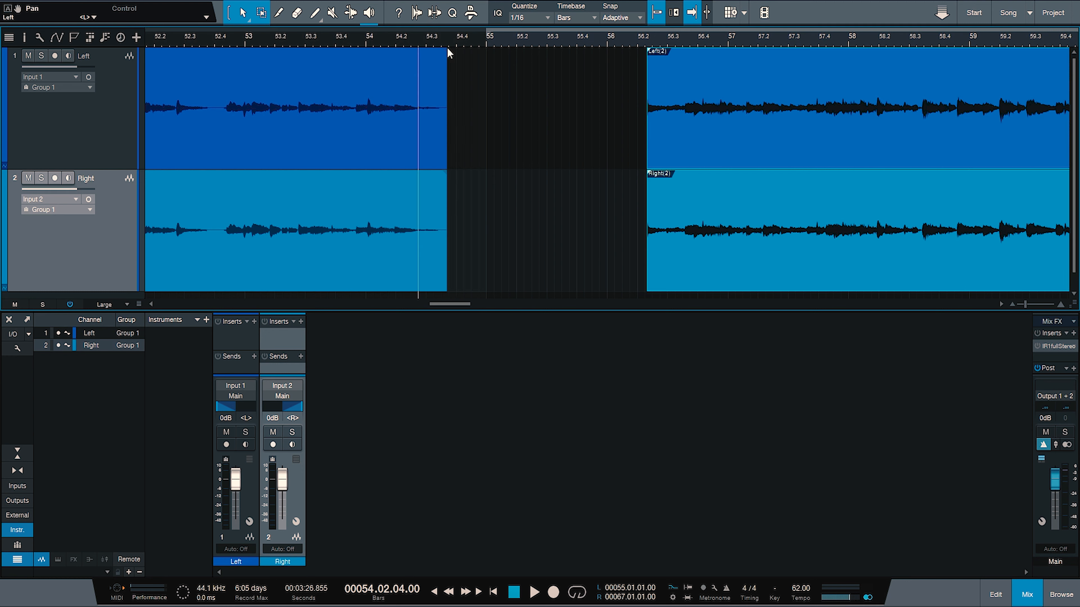
drag(743, 134, 542, 137)
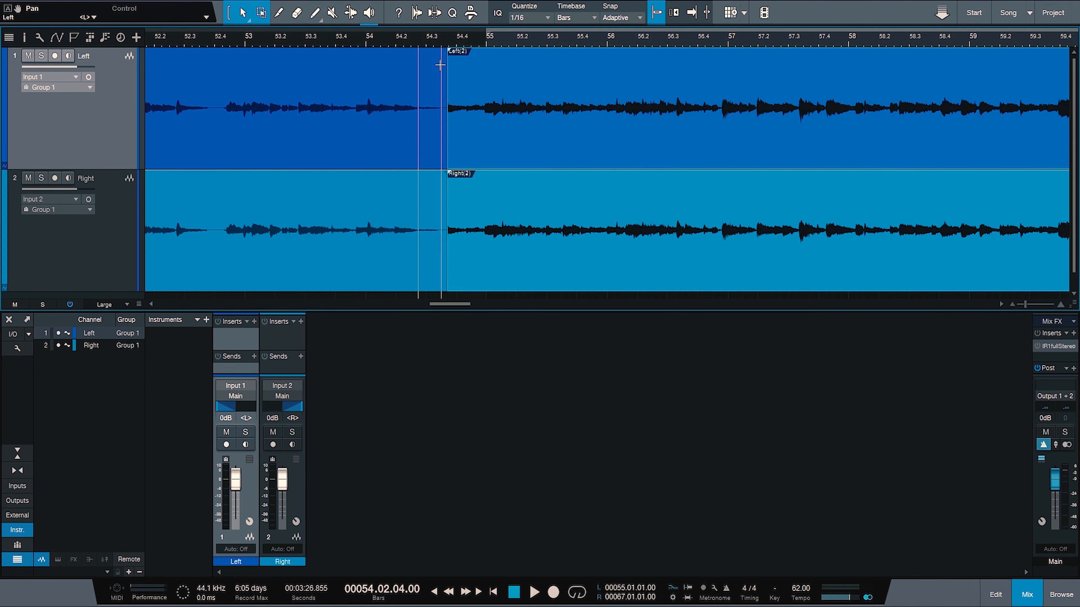
- Play back across the new join from points shortly before it to check the edit's timing
drag(435, 39, 412, 56)
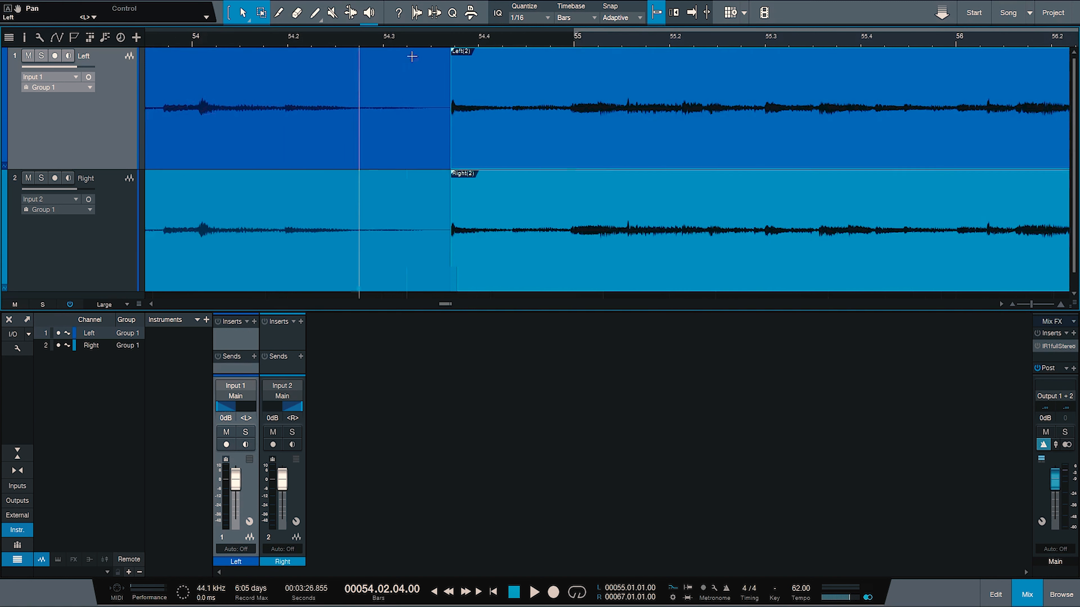
click(329, 38)
key(space)
key(space)
click(270, 41)
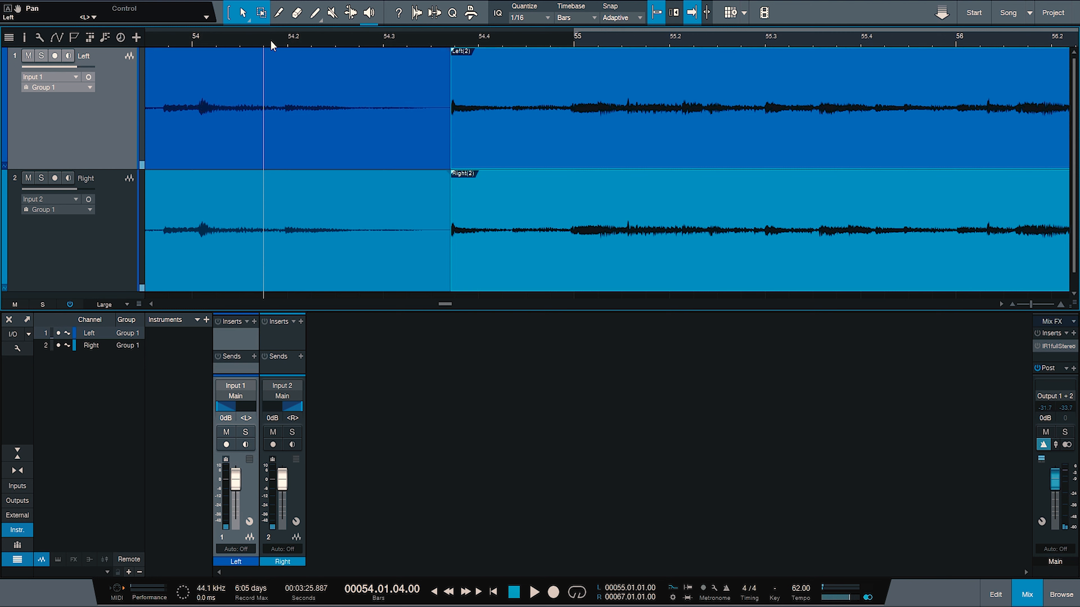
key(space)
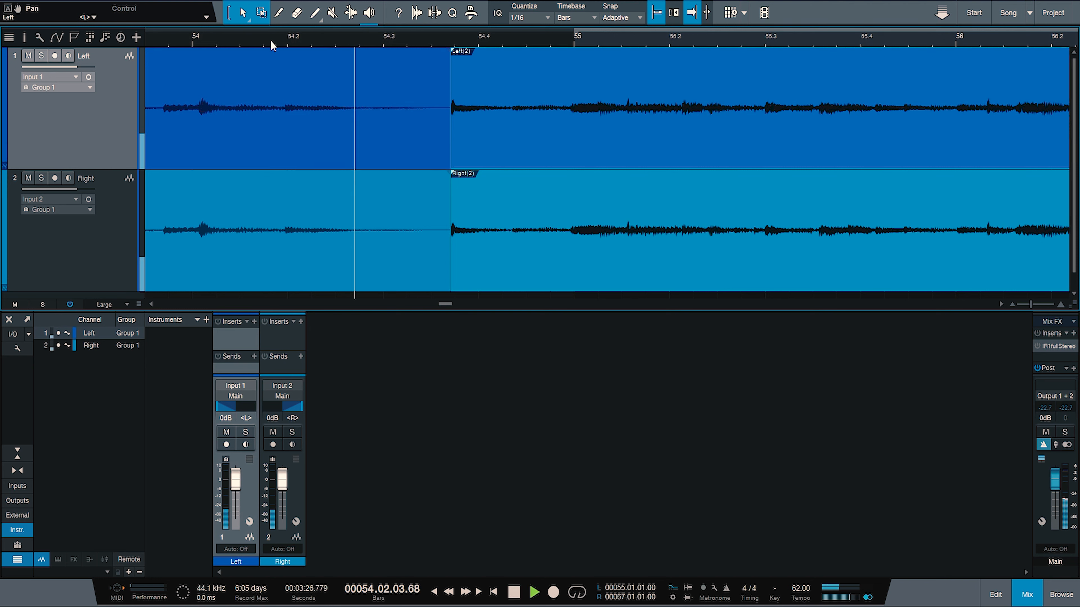
key(space)
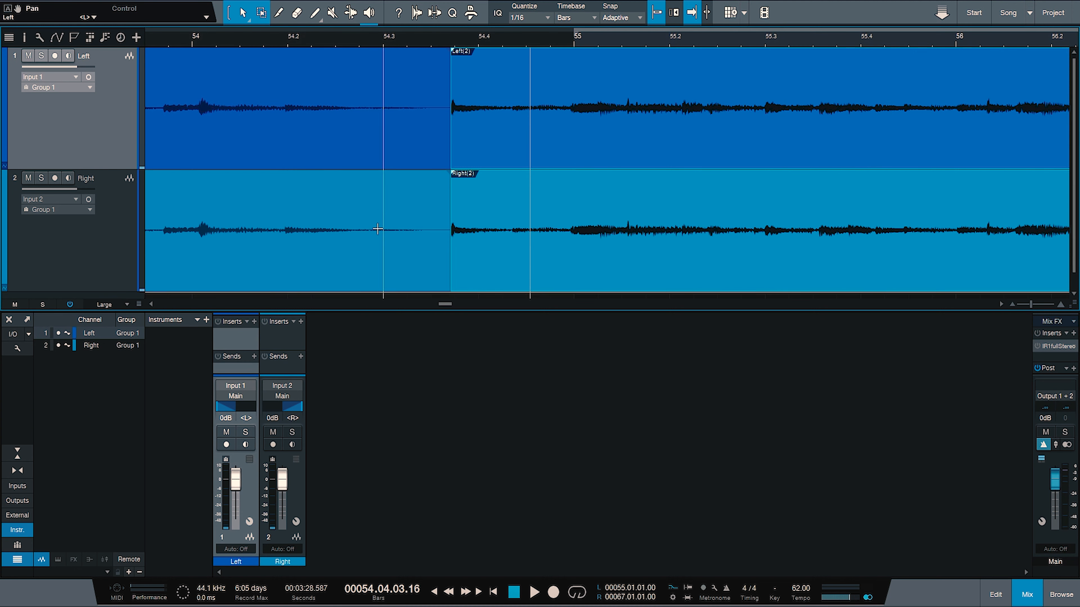
- Add the clips before the join to the selection and crossfade them with the following clips on both tracks
click(434, 257)
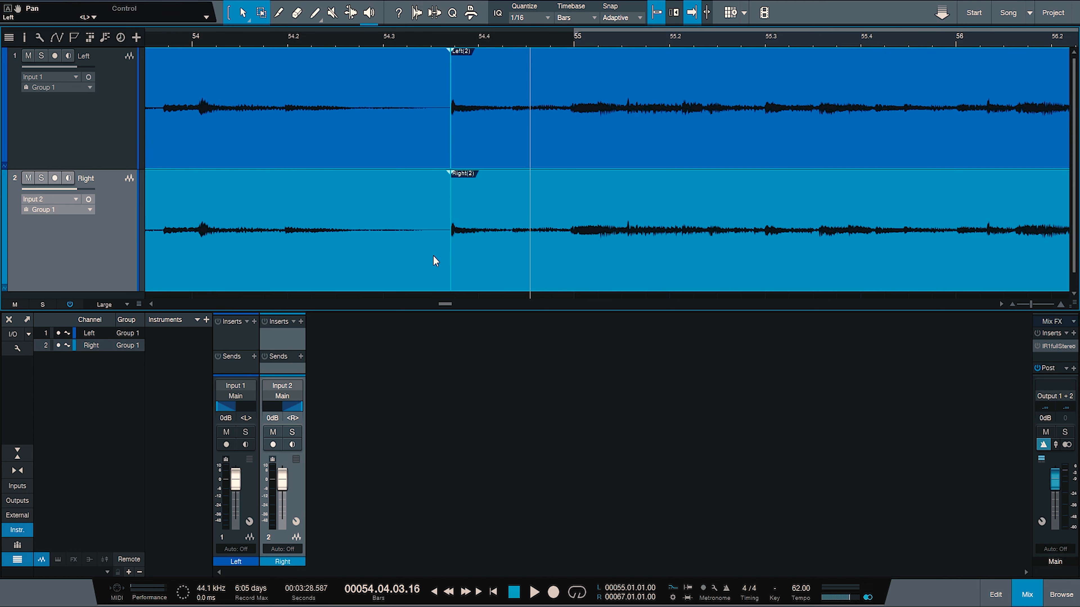
key(x)
drag(445, 42, 513, 68)
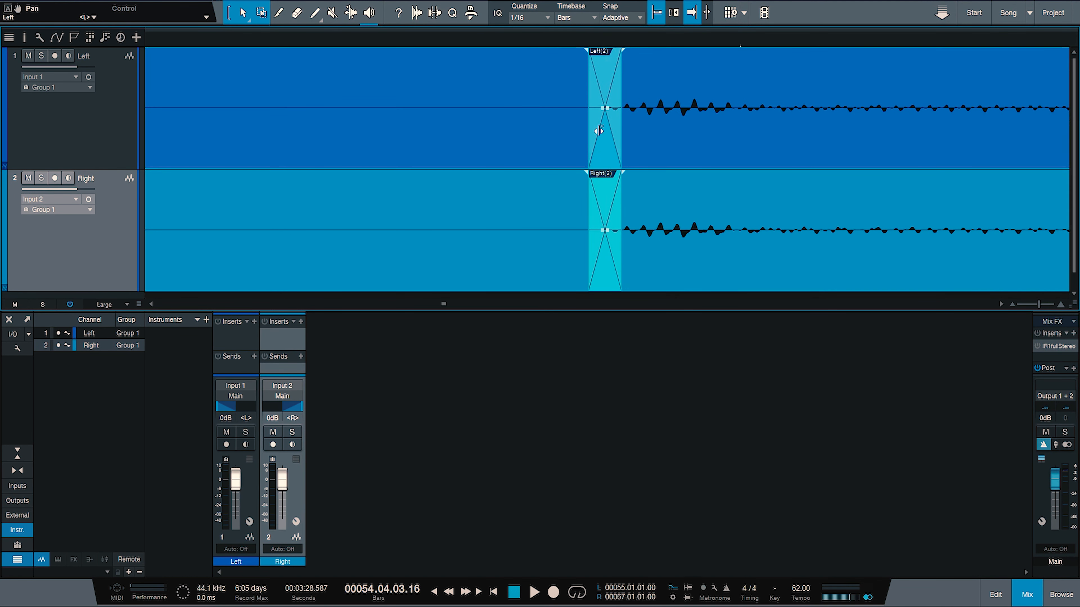
- Play the crossfaded join on both tracks from several starting points around bars 53.4 to 54.2
drag(516, 37, 495, 20)
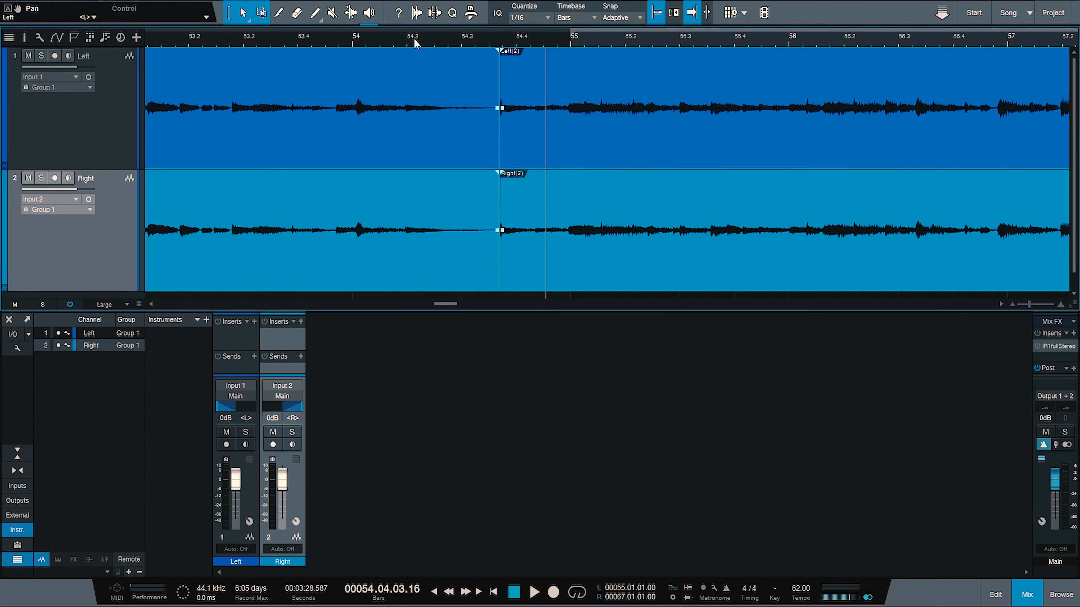
click(416, 38)
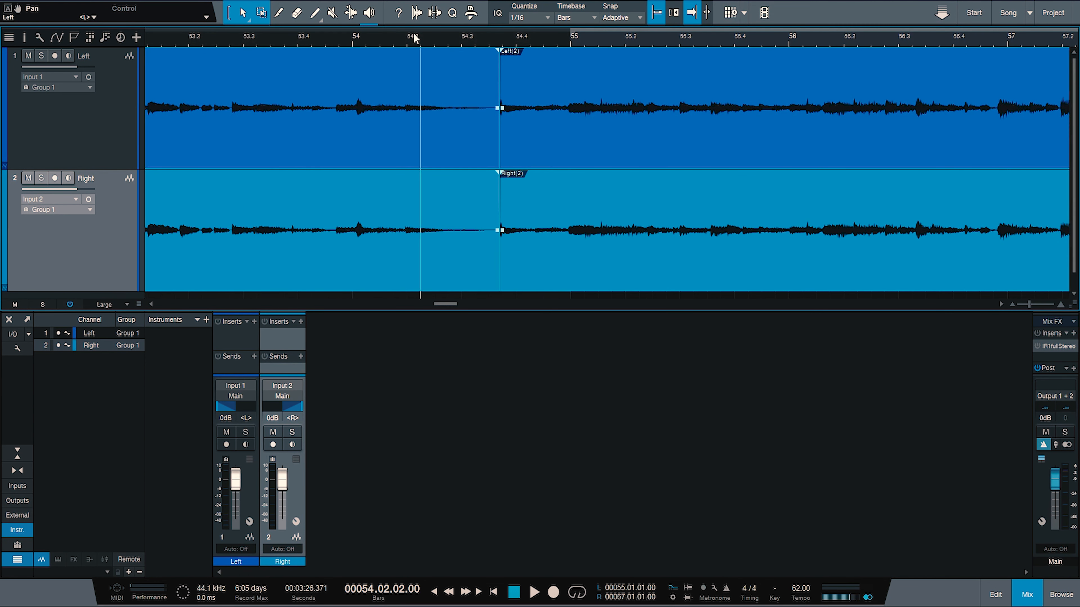
key(space)
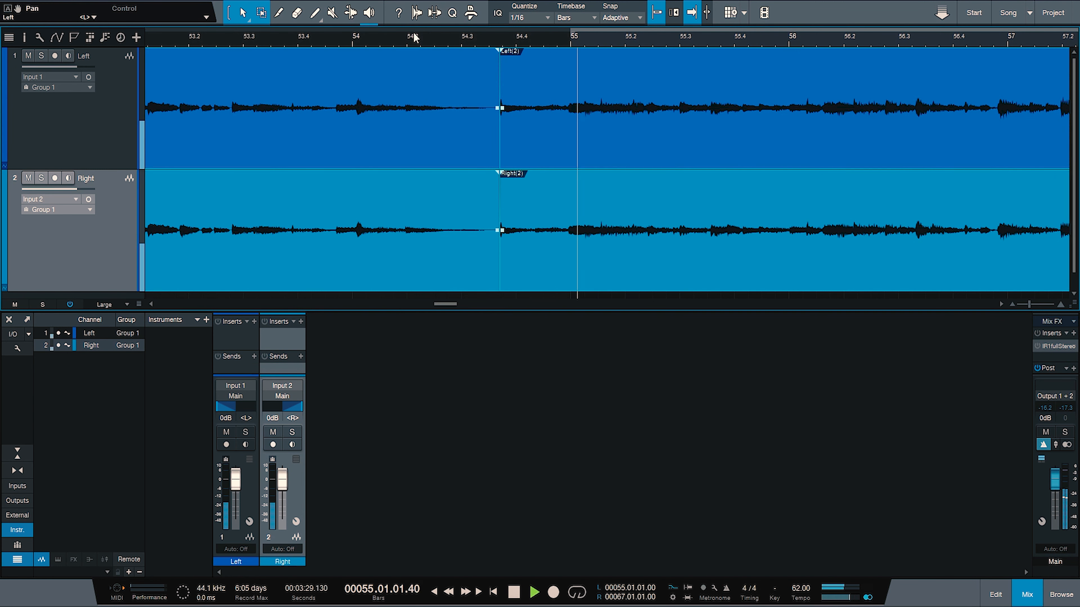
key(space)
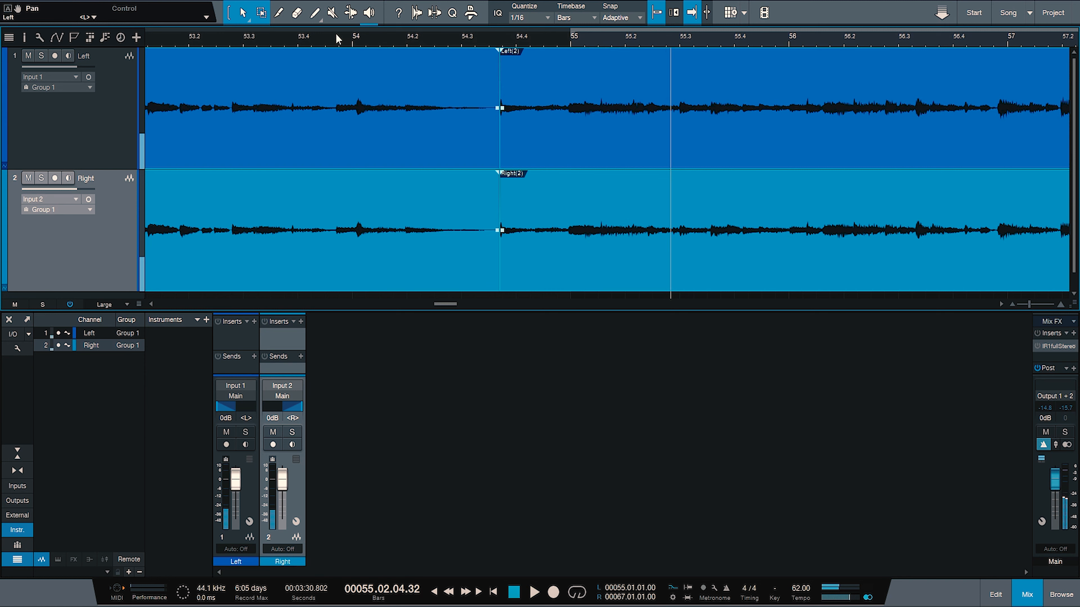
click(330, 39)
key(space)
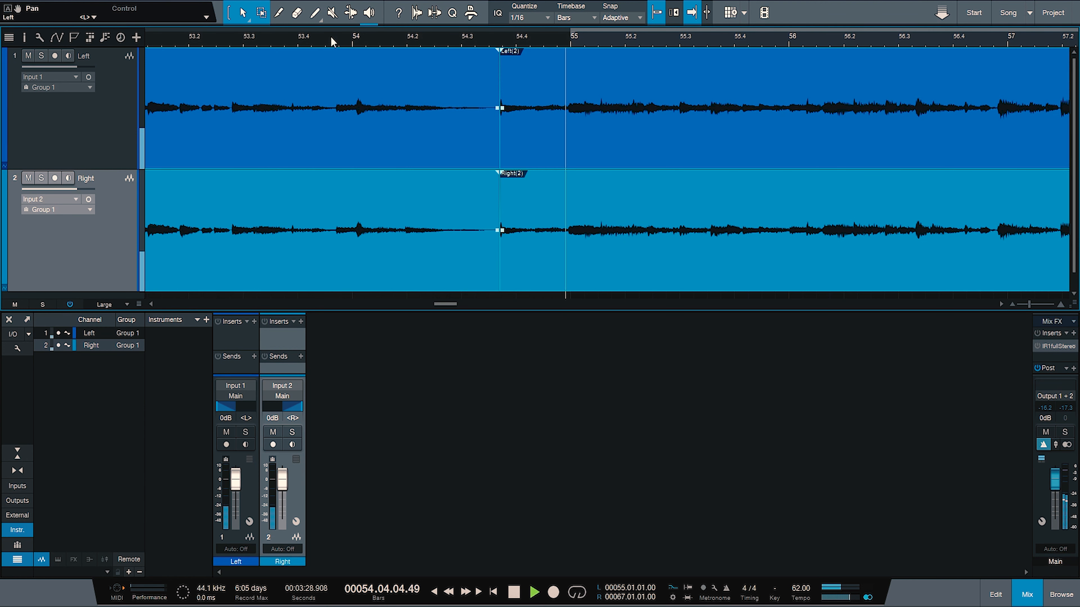
key(space)
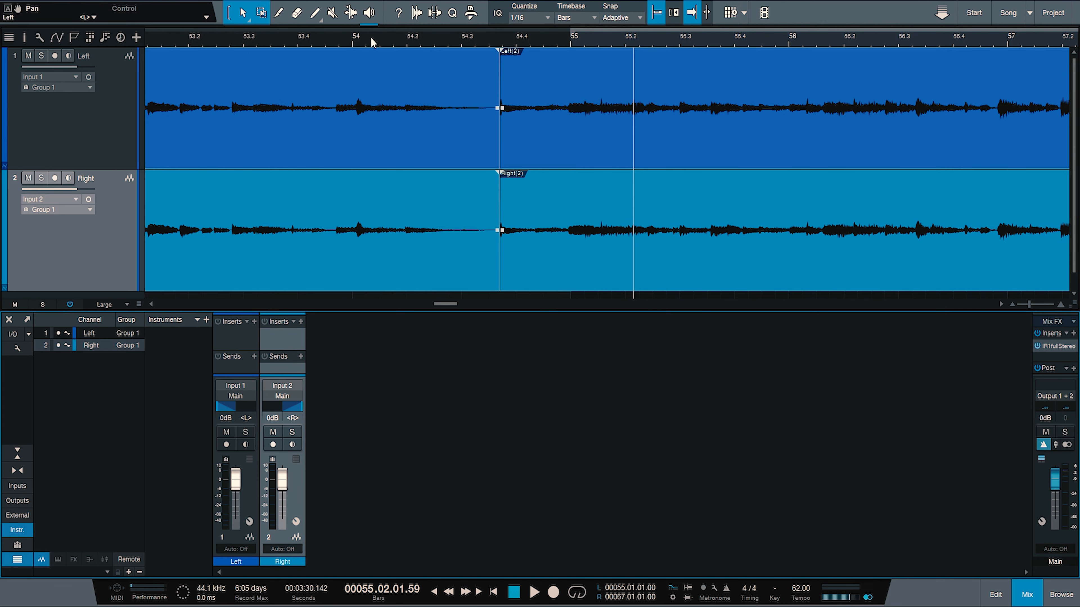
click(357, 43)
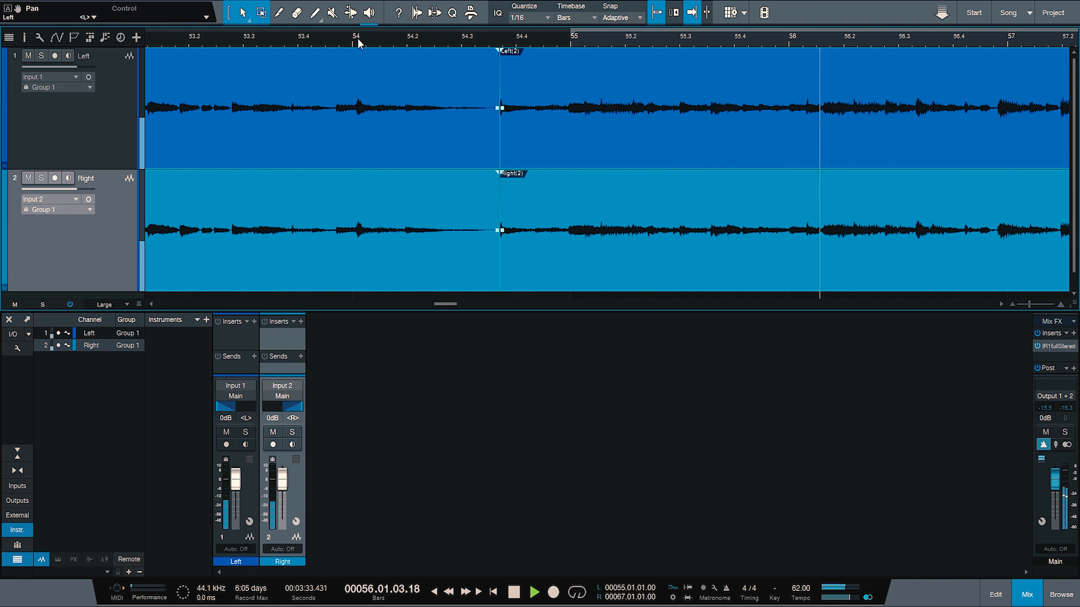
key(space)
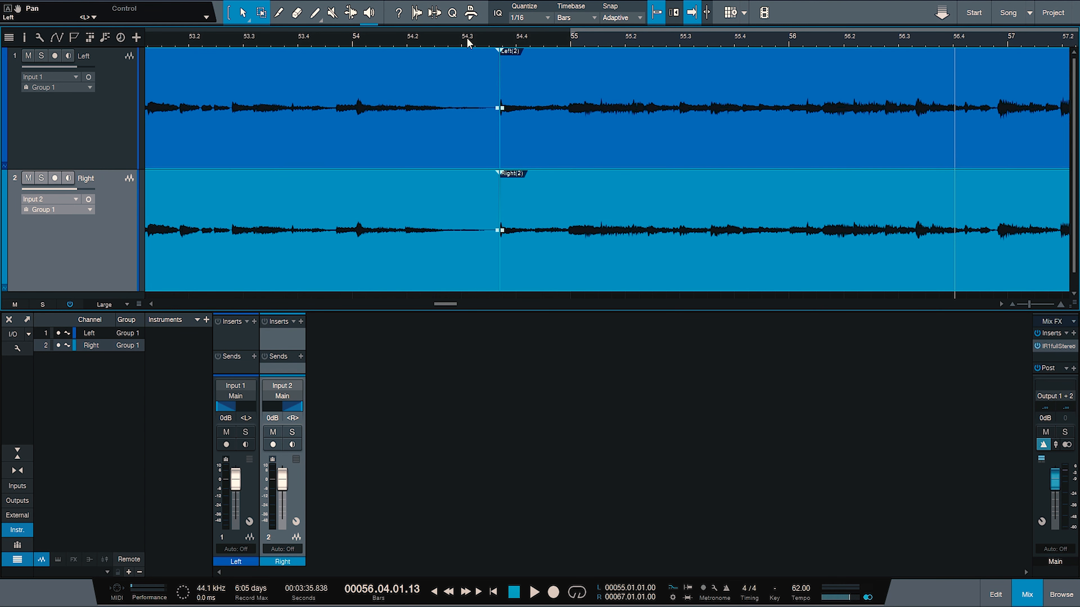
- Examine the crossfade at the join up close, along with the whole edited arrangement on both tracks
drag(466, 37, 424, 12)
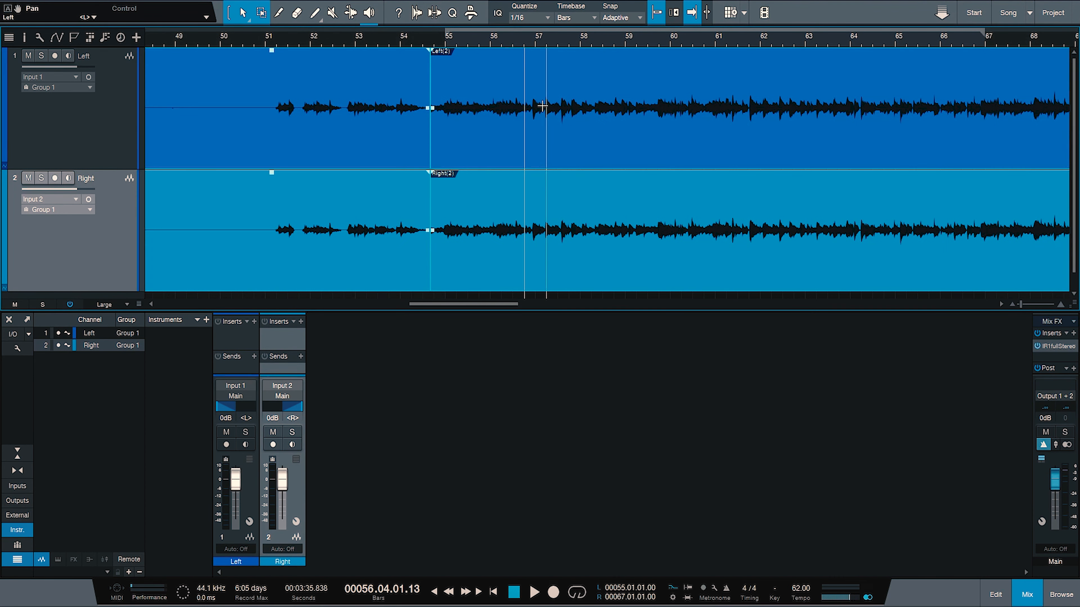
drag(426, 38, 398, 114)
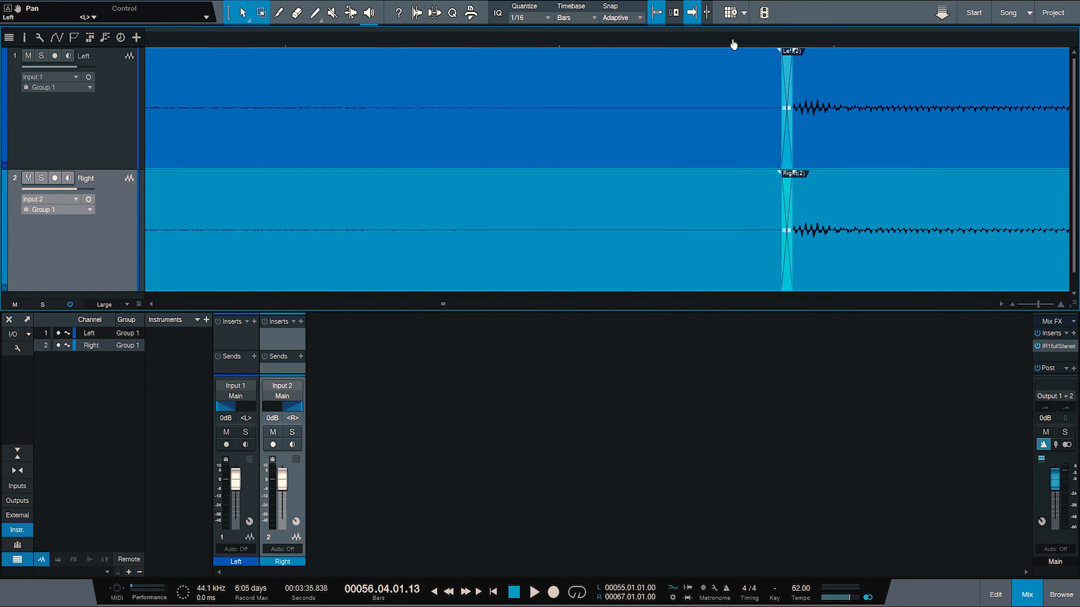
drag(733, 44, 600, 53)
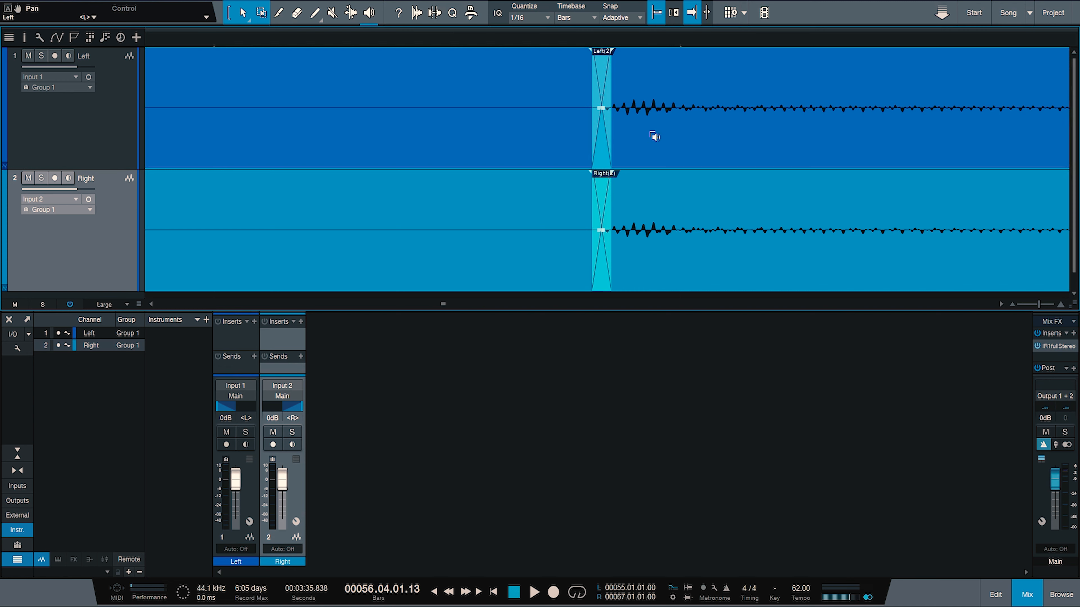
click(657, 131)
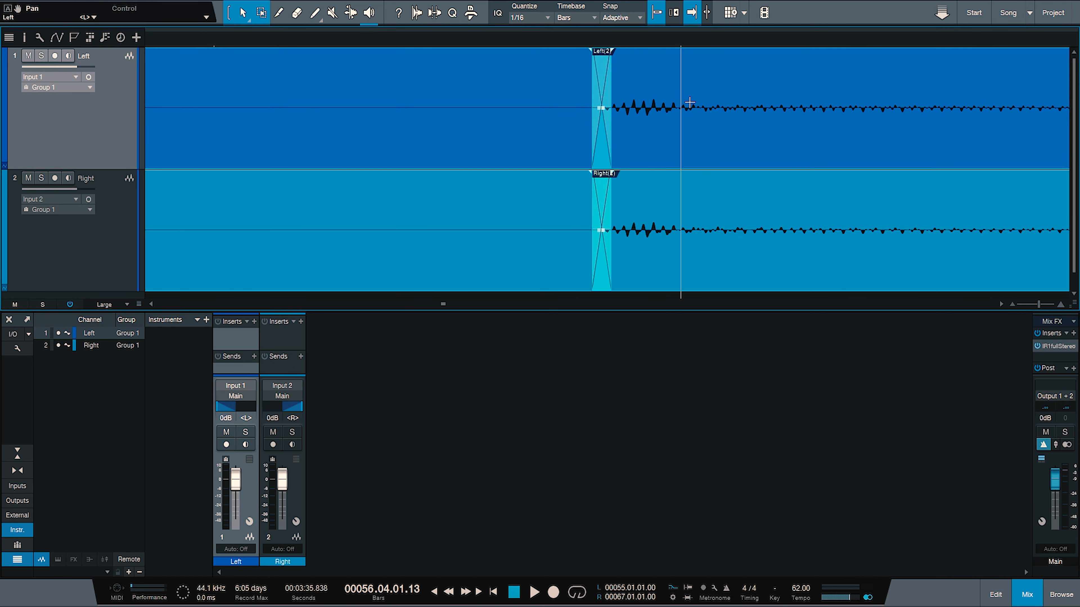
drag(523, 37, 494, 1)
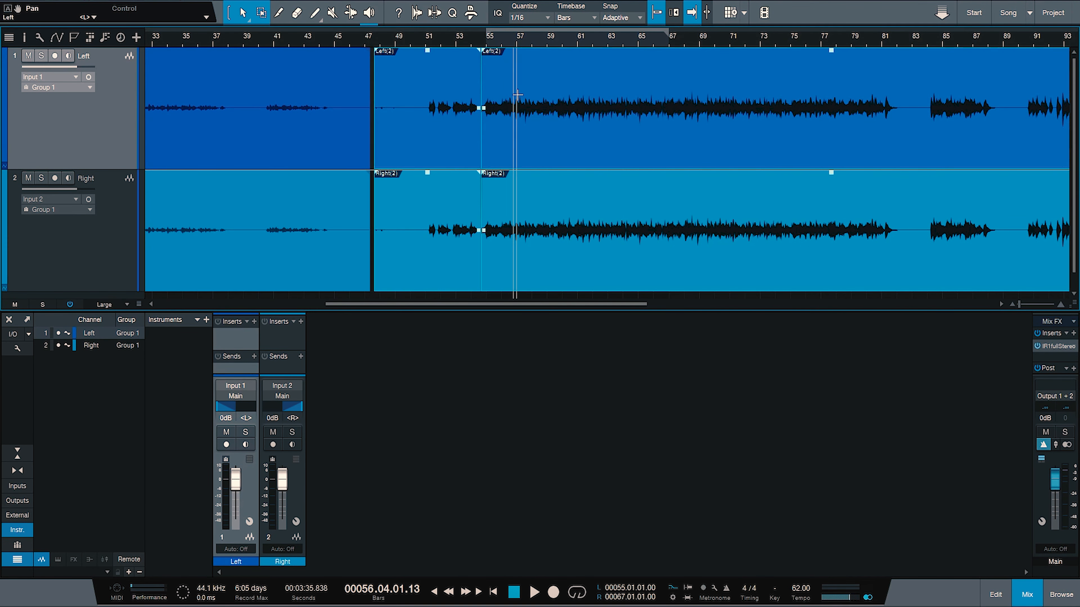
drag(476, 38, 491, 82)
drag(503, 43, 451, 12)
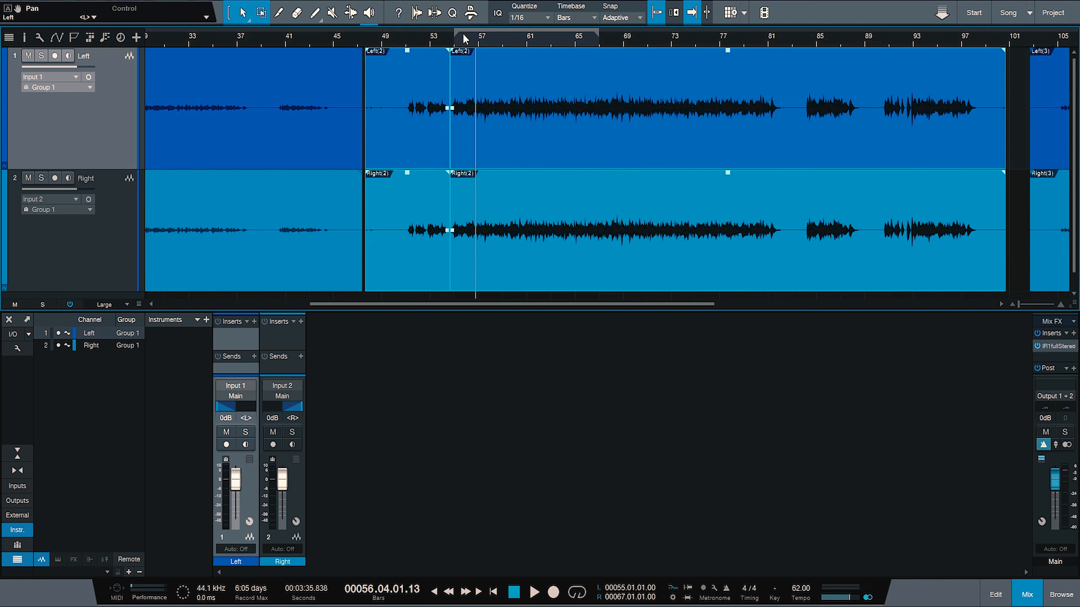
click(556, 44)
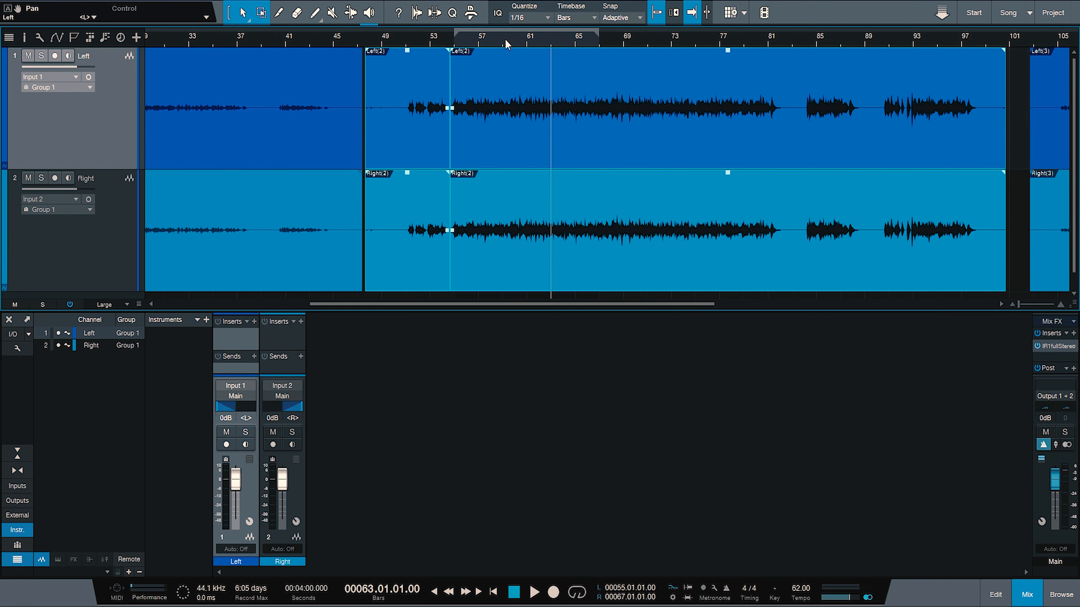
scroll(506, 44, down, 3)
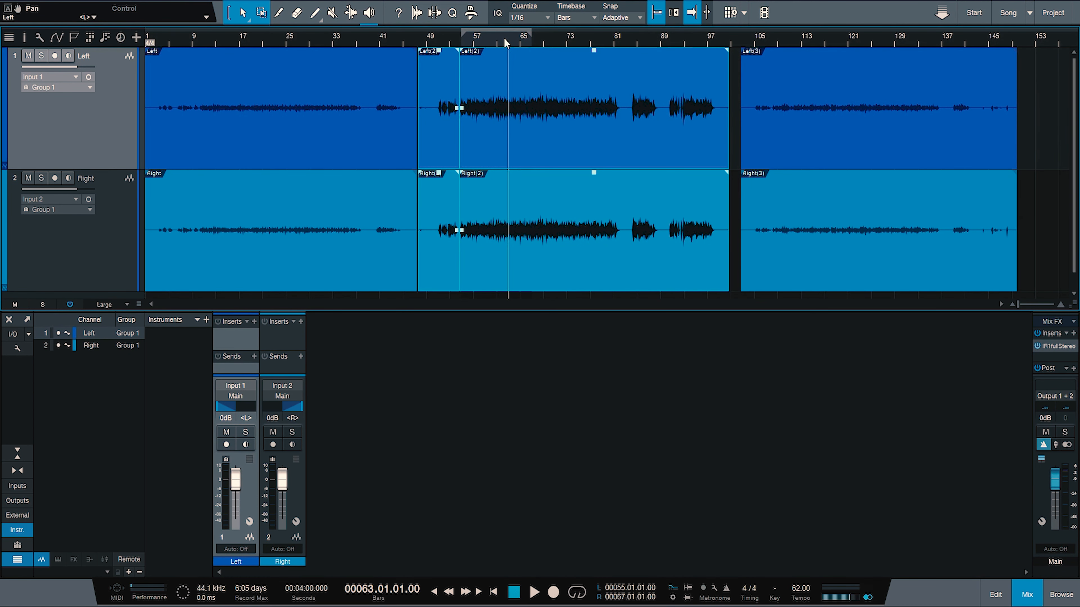